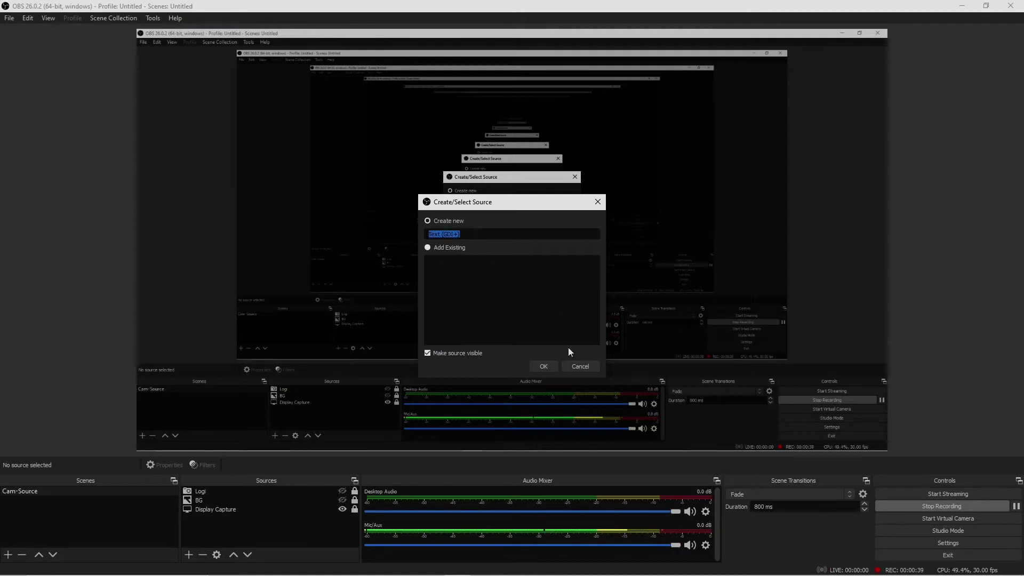
# Create the Arial Text (GDI+) source and raise its Properties window higher on screen.
pyautogui.click(542, 365)
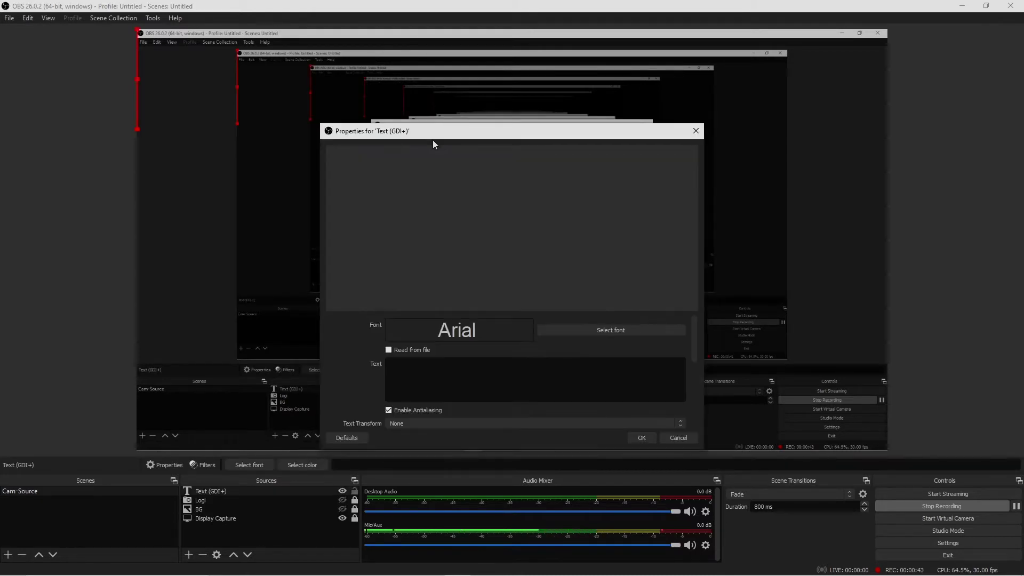
pyautogui.moveTo(539, 134); pyautogui.dragTo(539, 74)
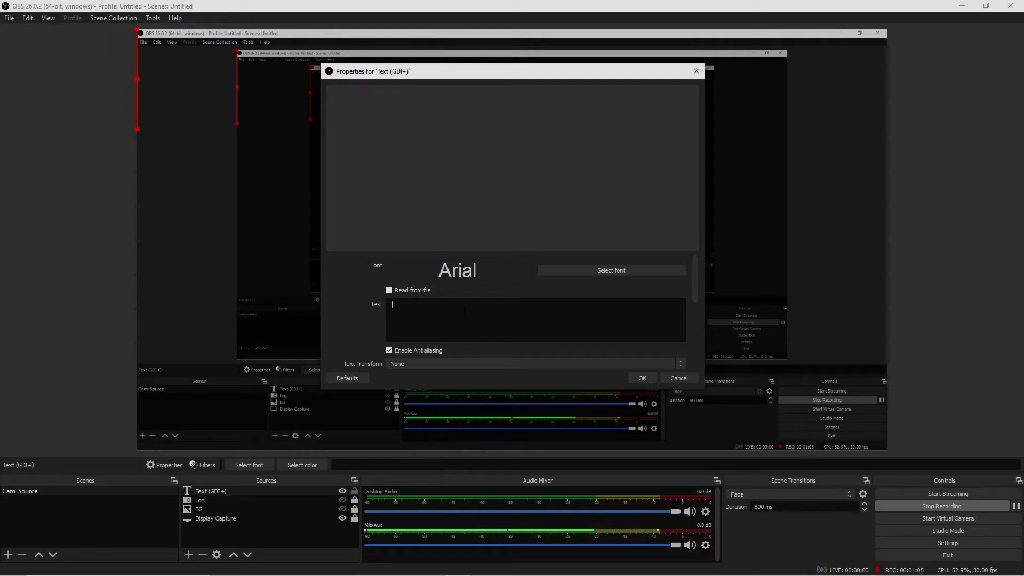
pyautogui.write('Tech4U')
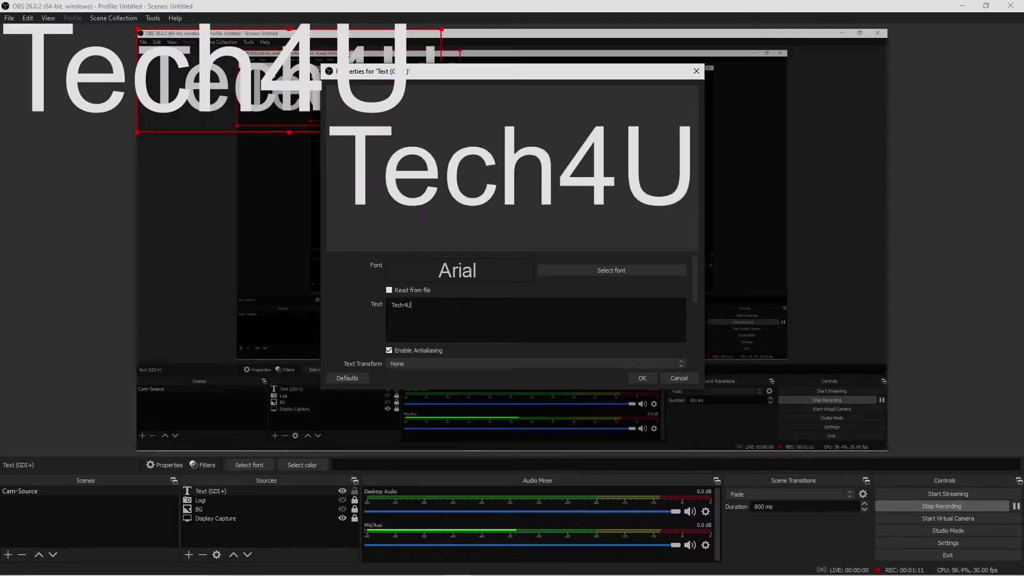
pyautogui.write('-Tech')
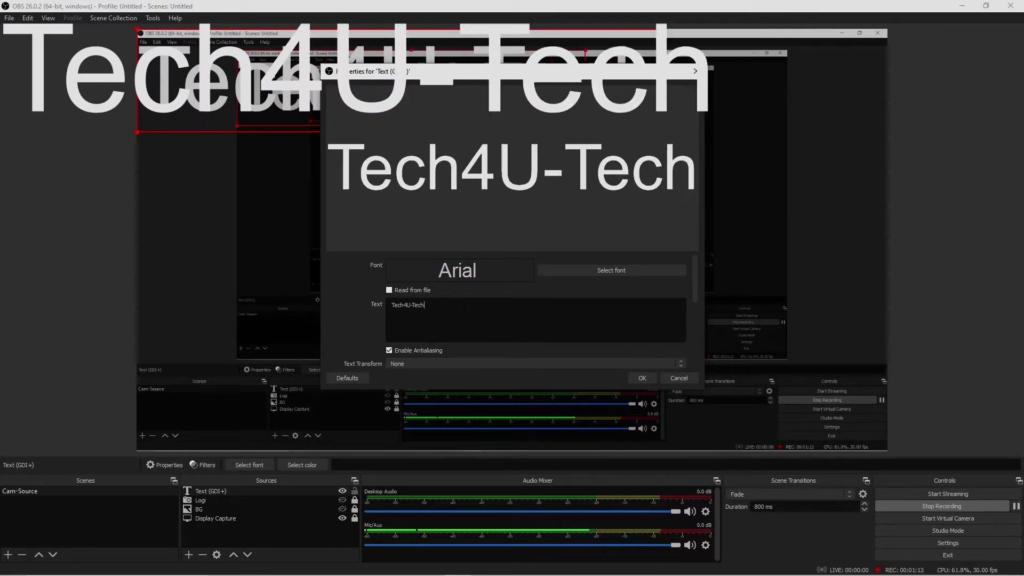
pyautogui.write(' that matters')
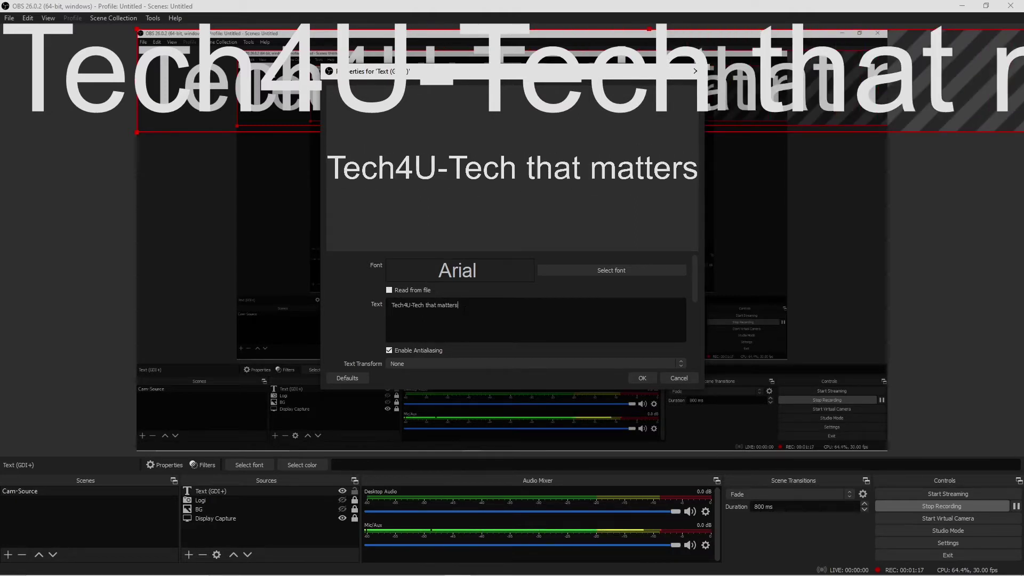
pyautogui.write(',')
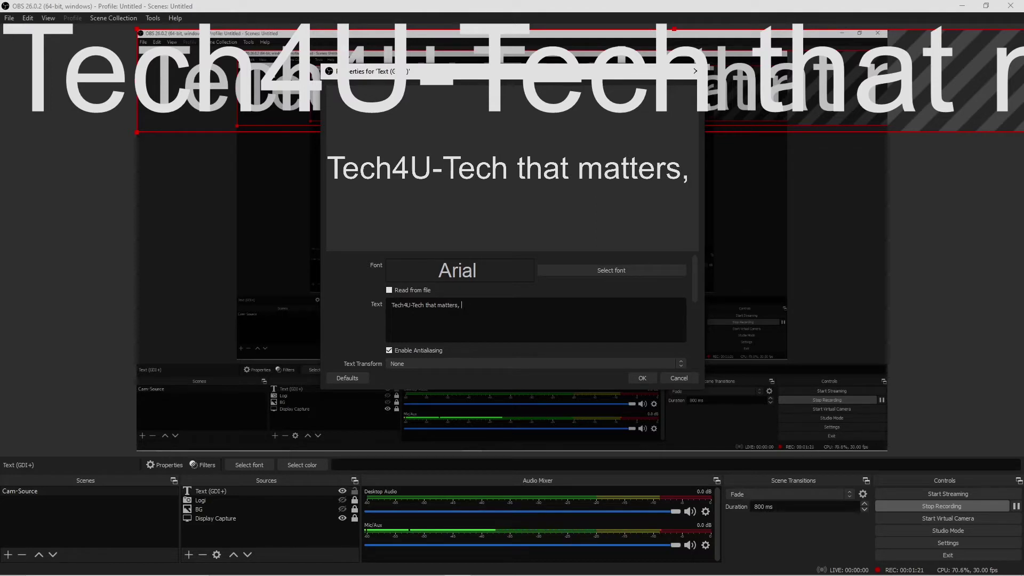
pyautogui.write(' Dont for')
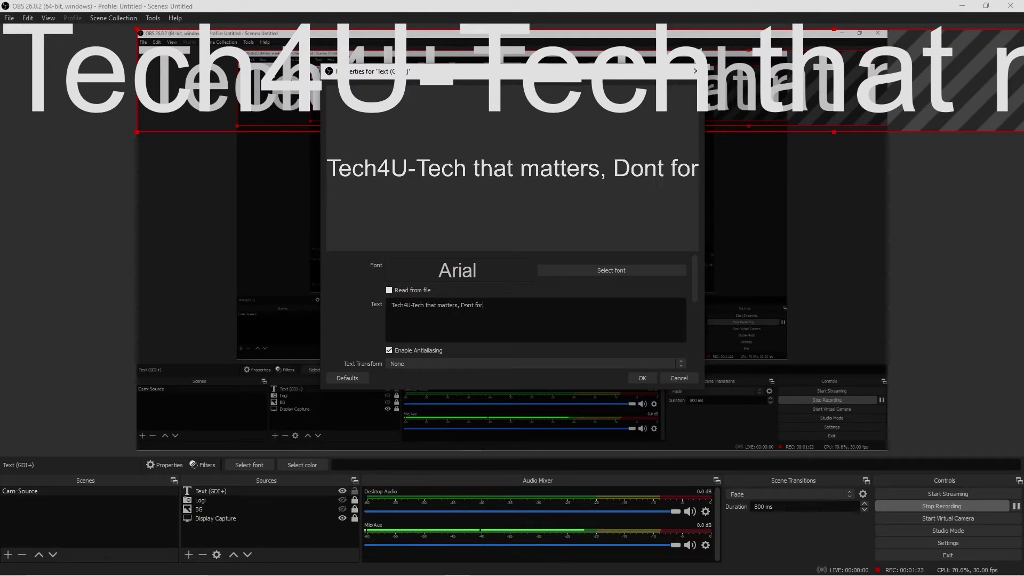
pyautogui.write('get to subscribe to the channel')
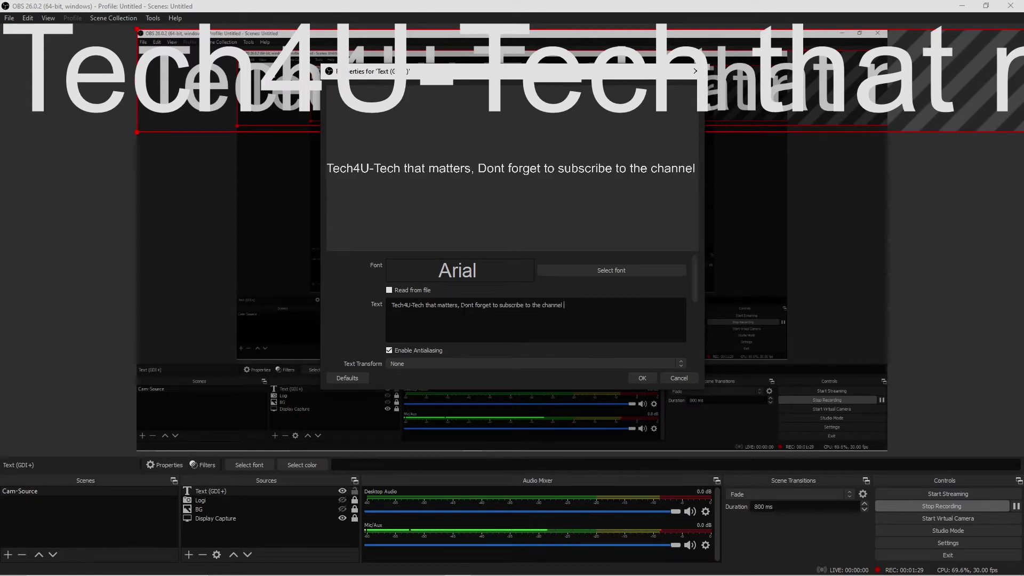
pyautogui.write(' at')
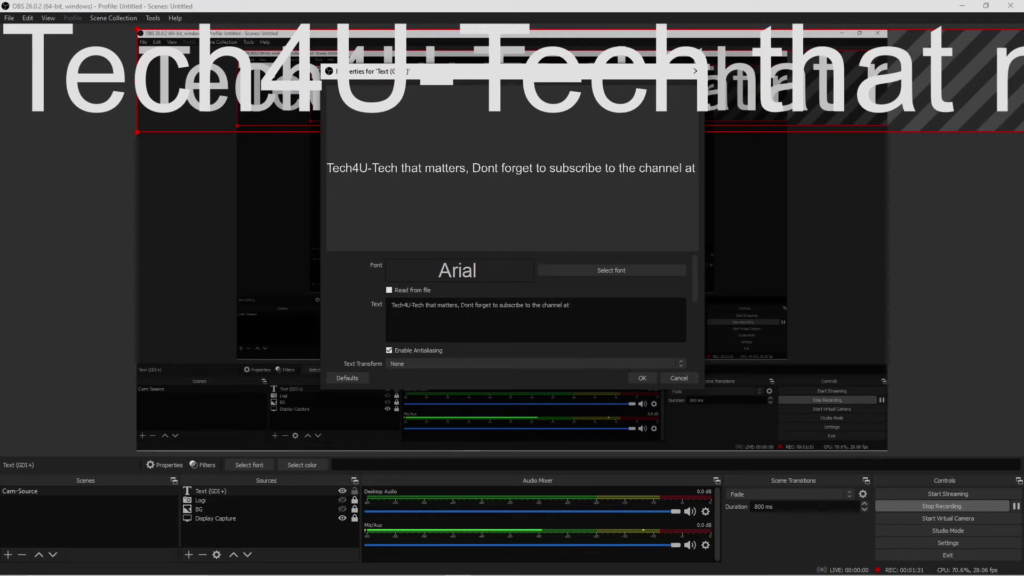
pyautogui.write(' www.')
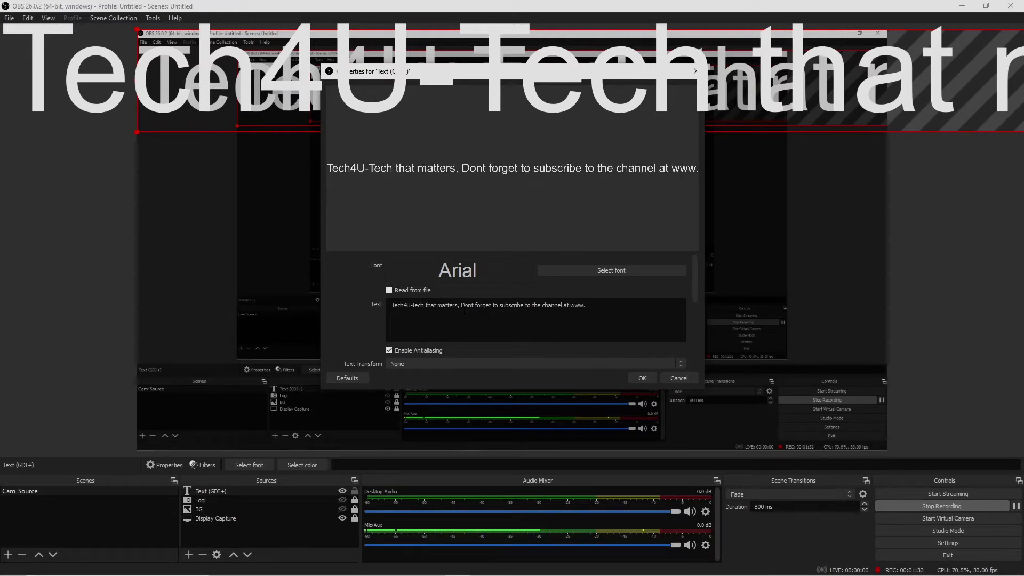
pyautogui.write('You')
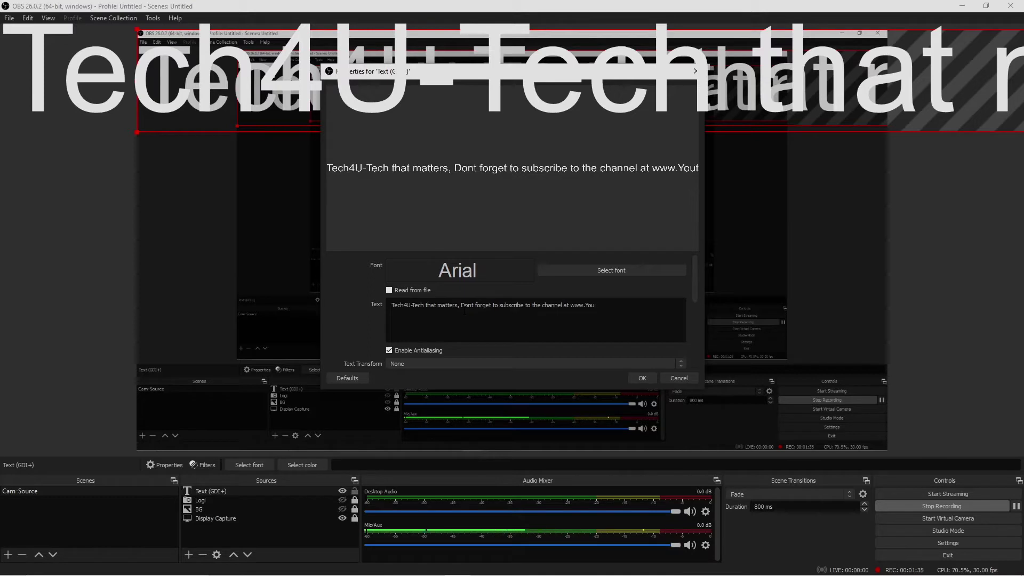
pyautogui.write('Tube.')
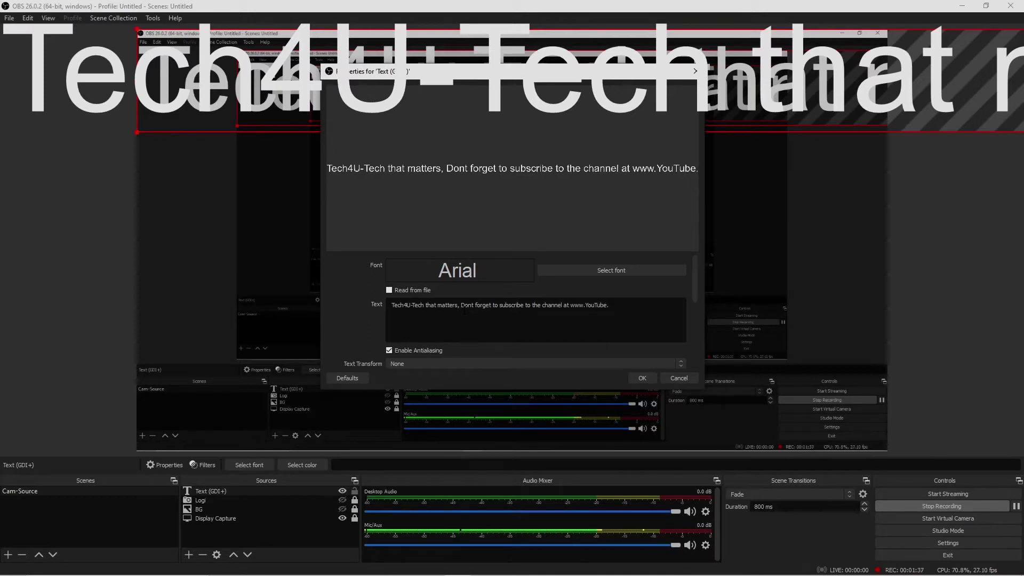
pyautogui.write('com/Tech4')
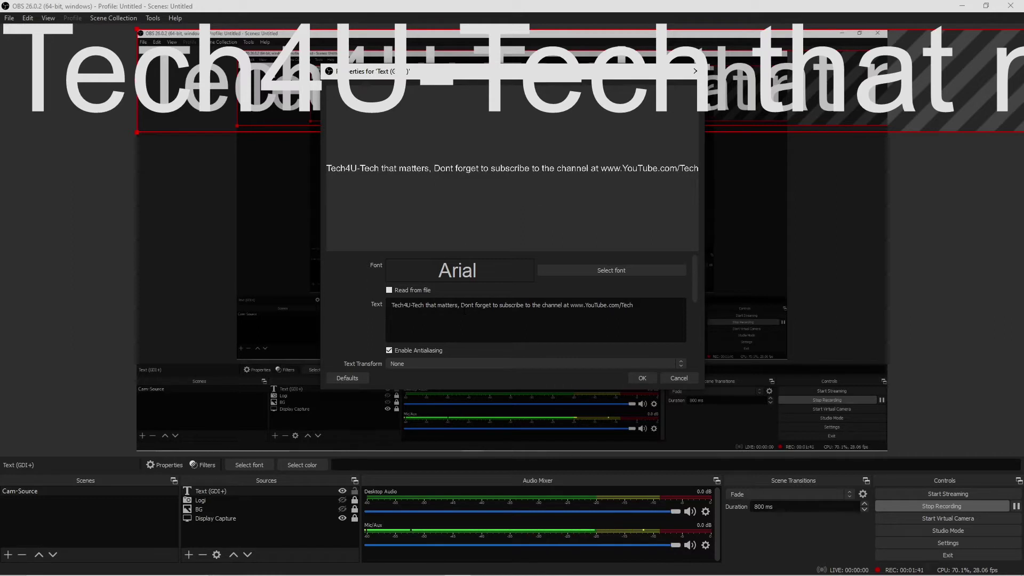
pyautogui.write('U21')
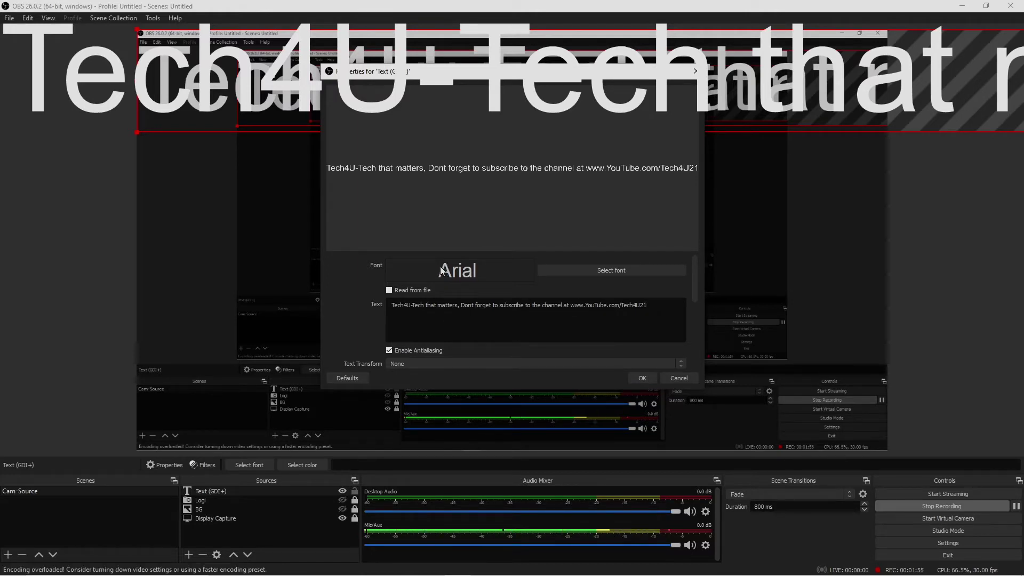
# Switch the text font from Arial to Impact Regular in the font chooser.
pyautogui.click(604, 271)
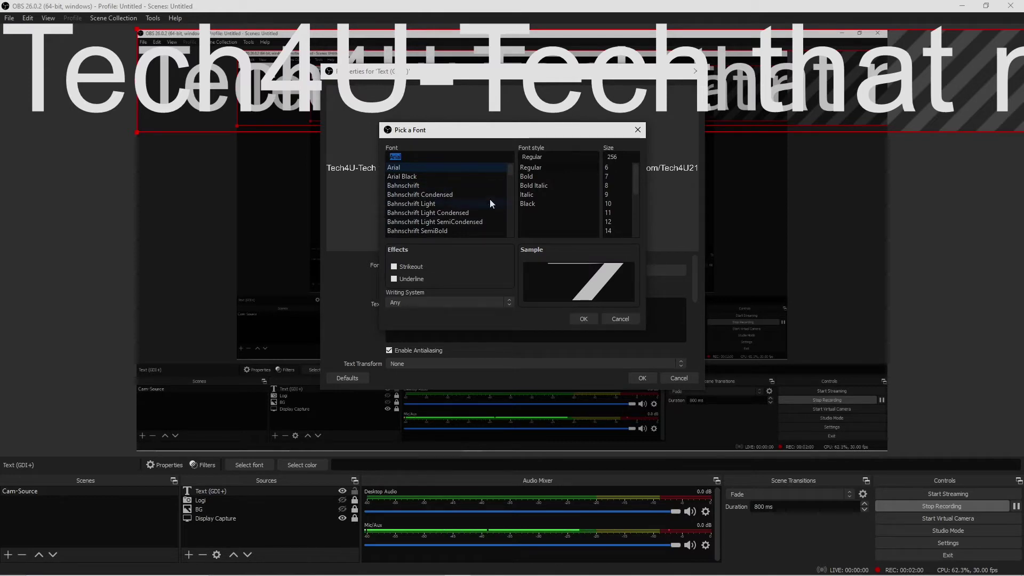
pyautogui.moveTo(512, 165)
pyautogui.mouseDown()
pyautogui.moveTo(507, 231)
pyautogui.moveTo(516, 151)
pyautogui.mouseUp()
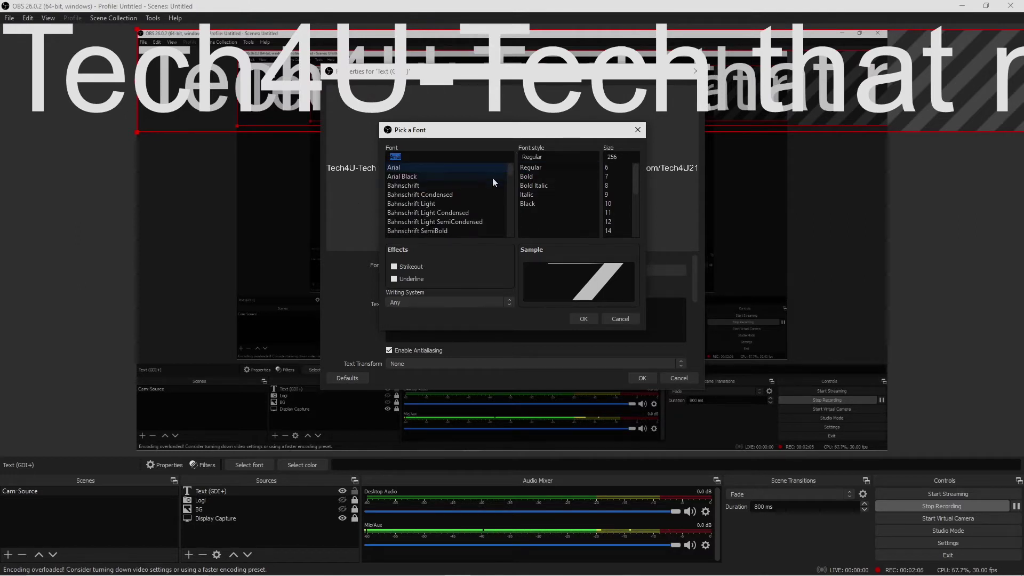
pyautogui.scroll(-6, 459, 193)
pyautogui.scroll(-8, 459, 193)
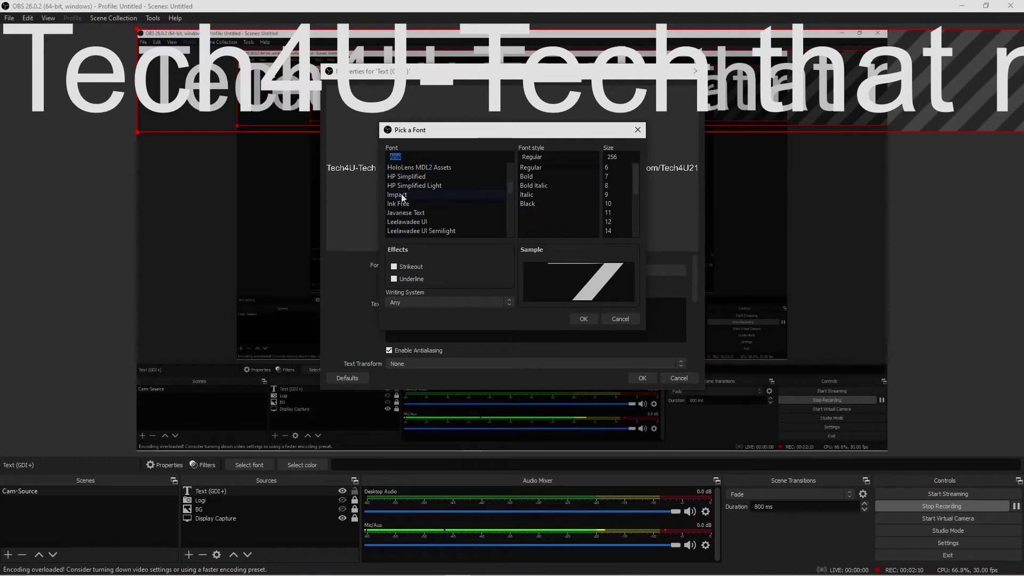
pyautogui.click(401, 194)
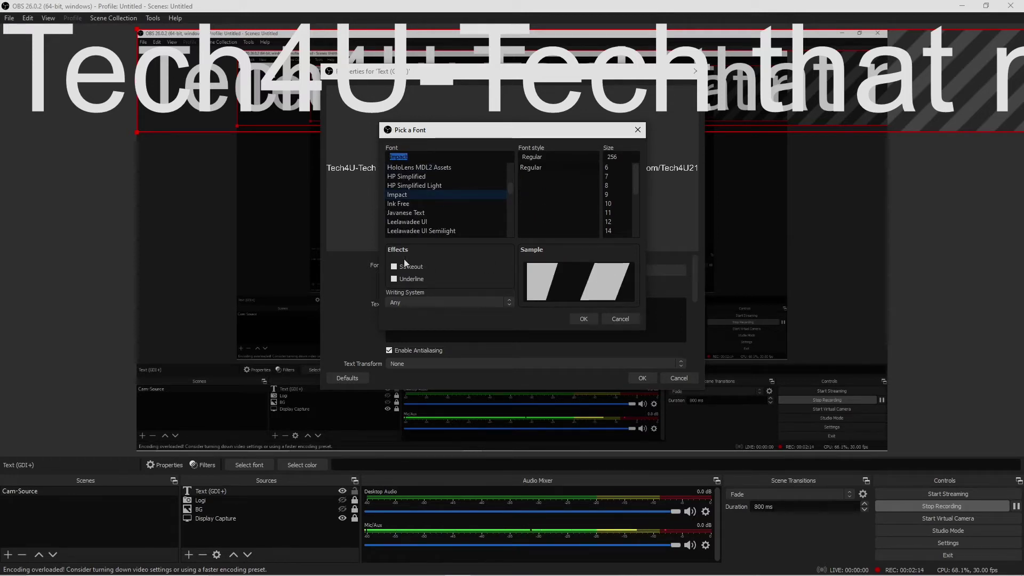
pyautogui.click(587, 319)
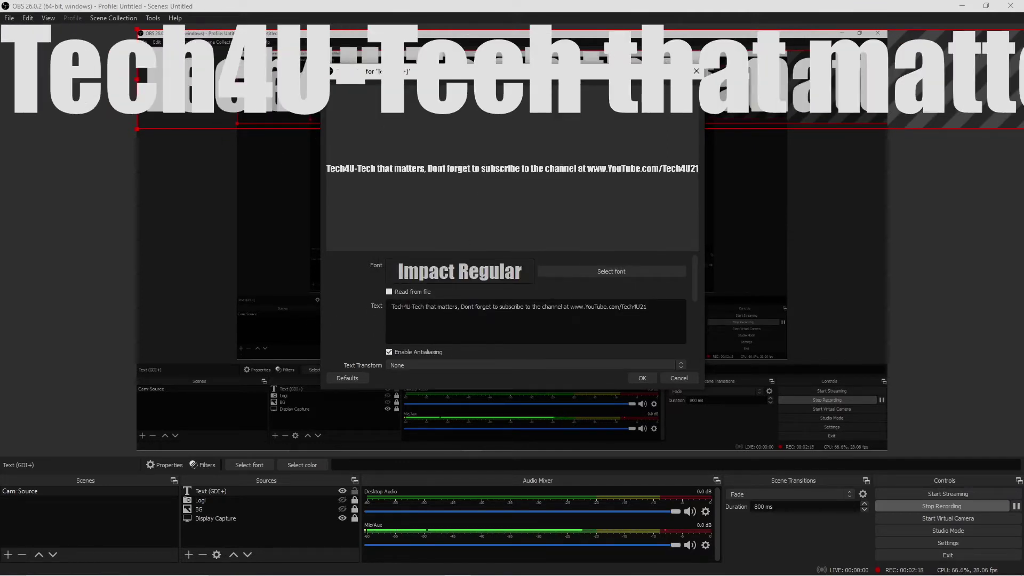
# Reposition the Properties window and scroll down to the Color settings.
pyautogui.moveTo(427, 71); pyautogui.dragTo(236, 241)
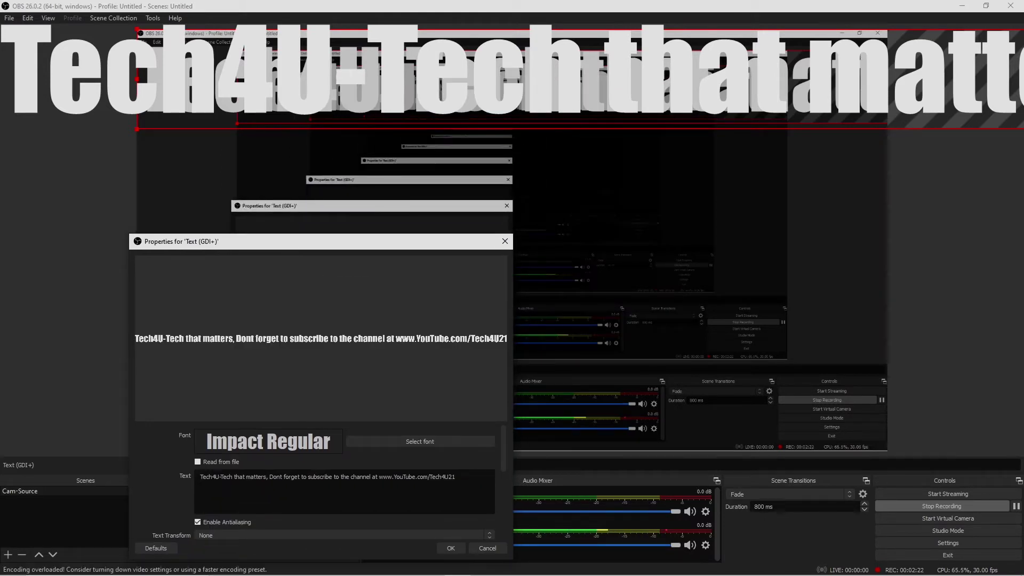
pyautogui.moveTo(475, 247); pyautogui.dragTo(863, 183)
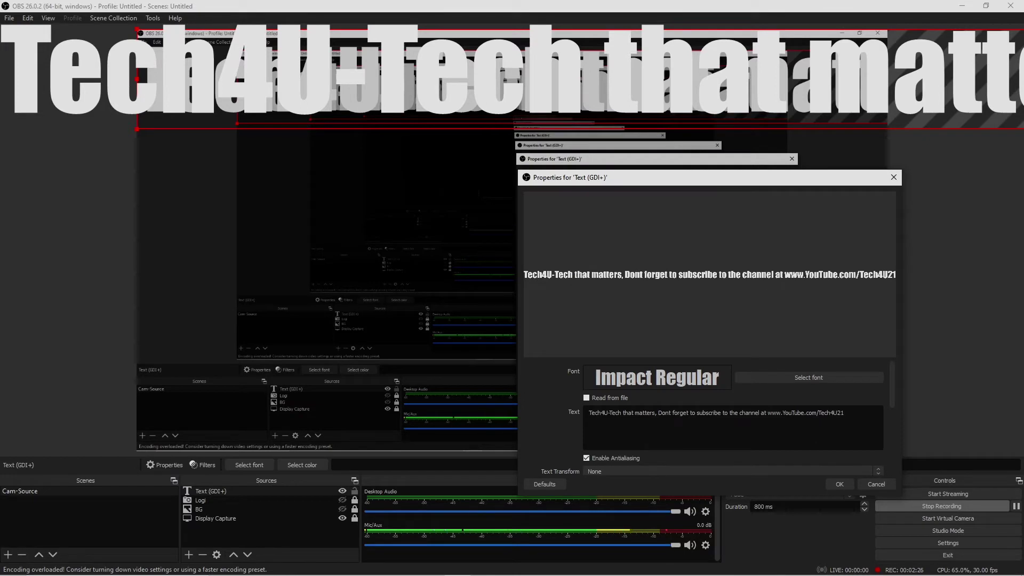
pyautogui.moveTo(795, 184); pyautogui.dragTo(578, 83)
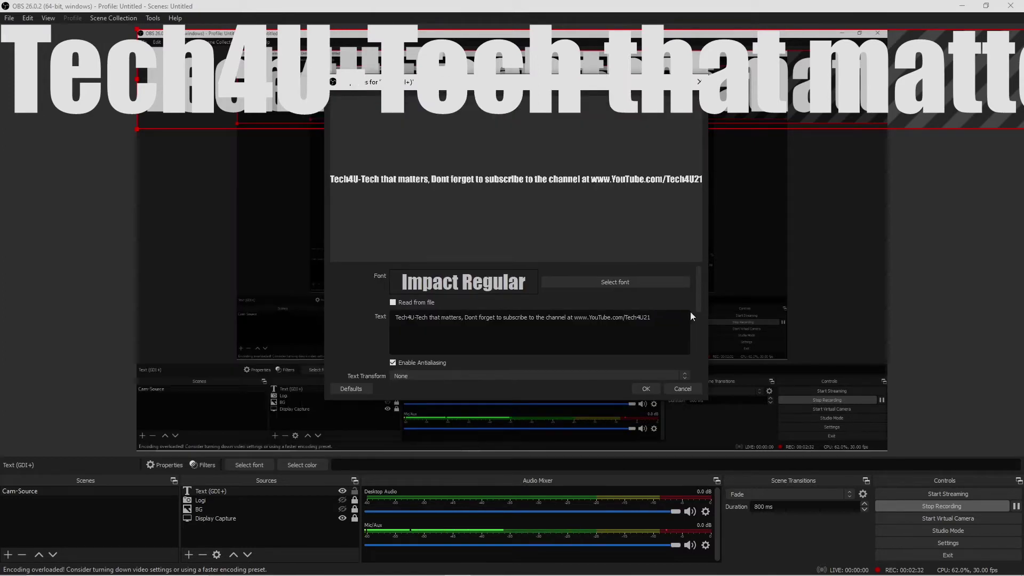
pyautogui.scroll(-2, 677, 315)
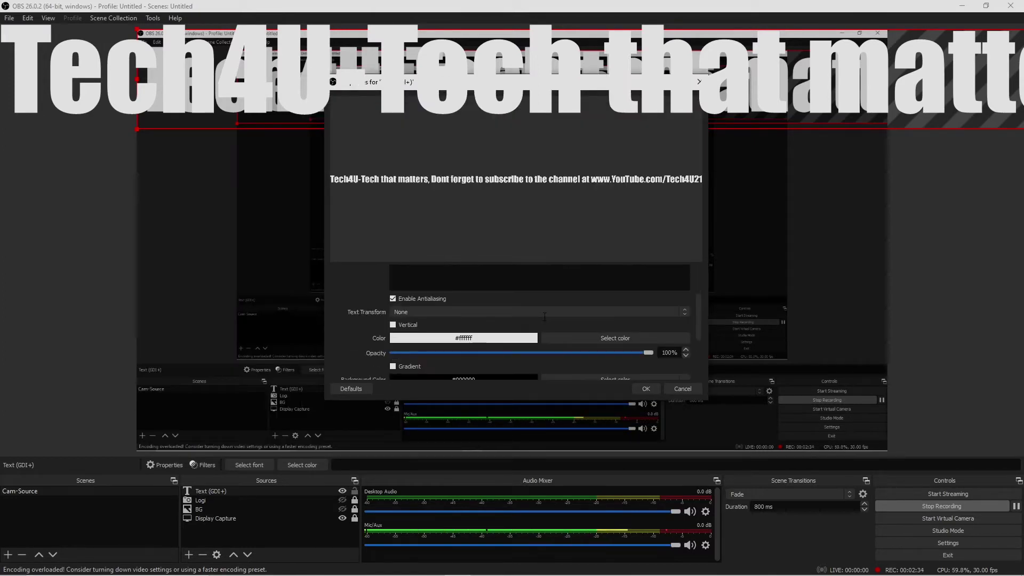
# Make the text colour the bright green basic swatch #55ff00.
pyautogui.click(617, 337)
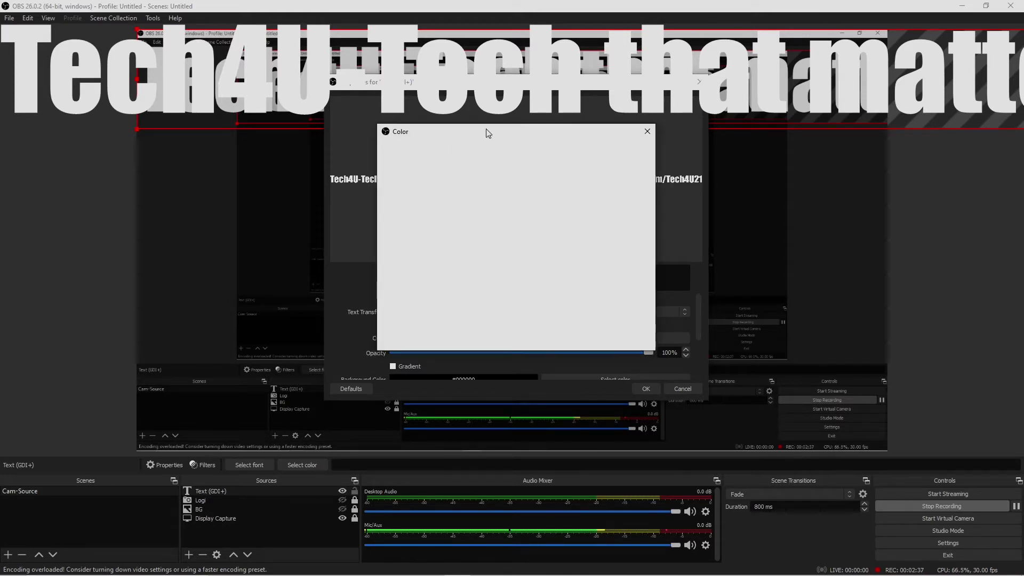
pyautogui.moveTo(553, 134); pyautogui.dragTo(288, 151)
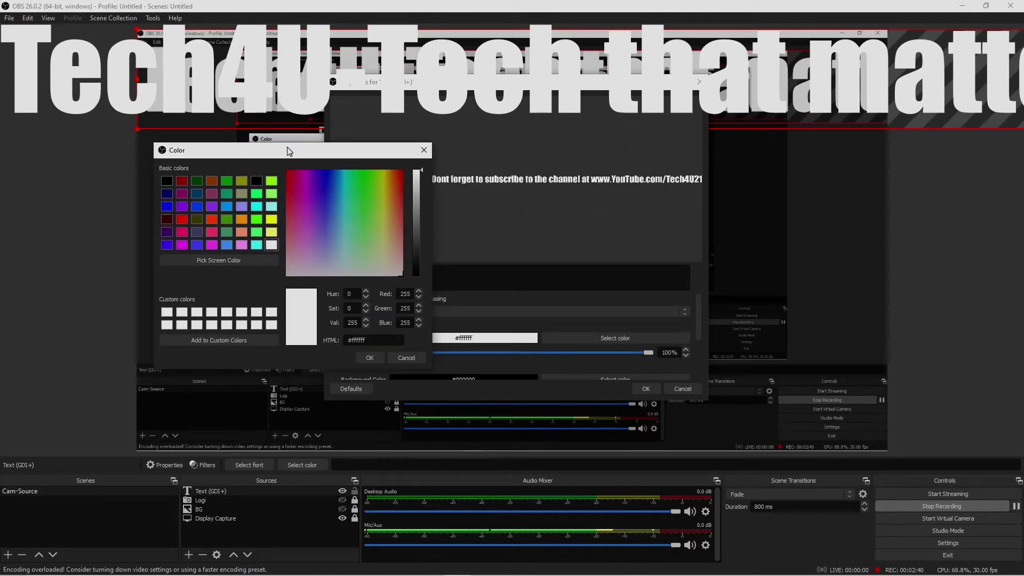
pyautogui.click(257, 220)
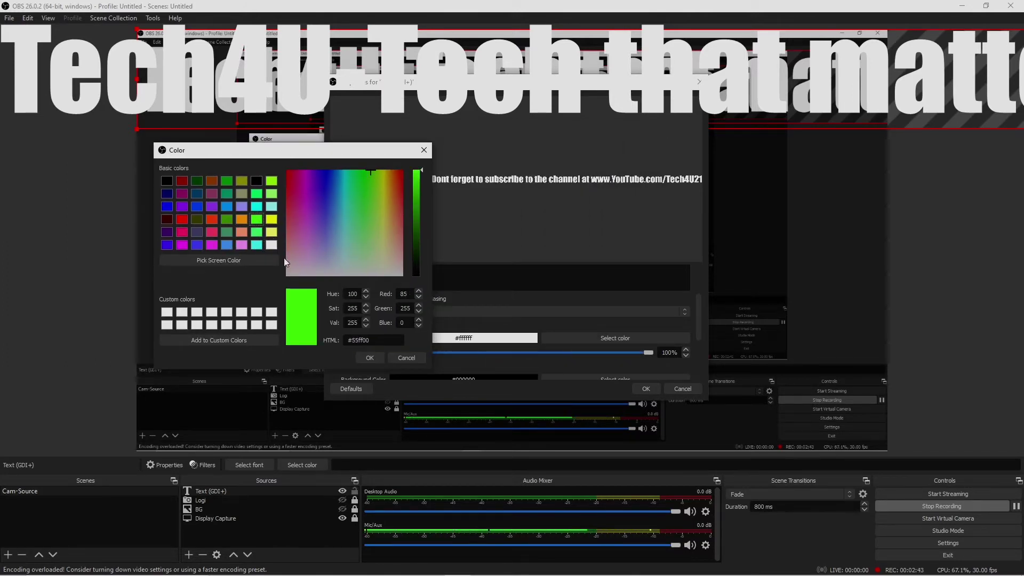
pyautogui.click(373, 358)
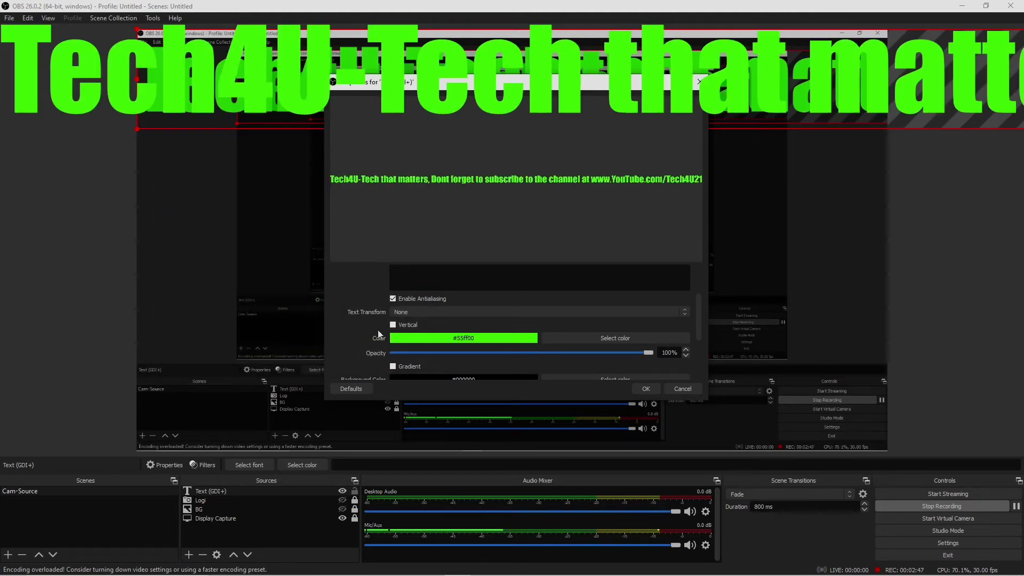
# Enable the white #ffffff gradient at 100% opacity and 90 direction.
pyautogui.scroll(-1, 384, 331)
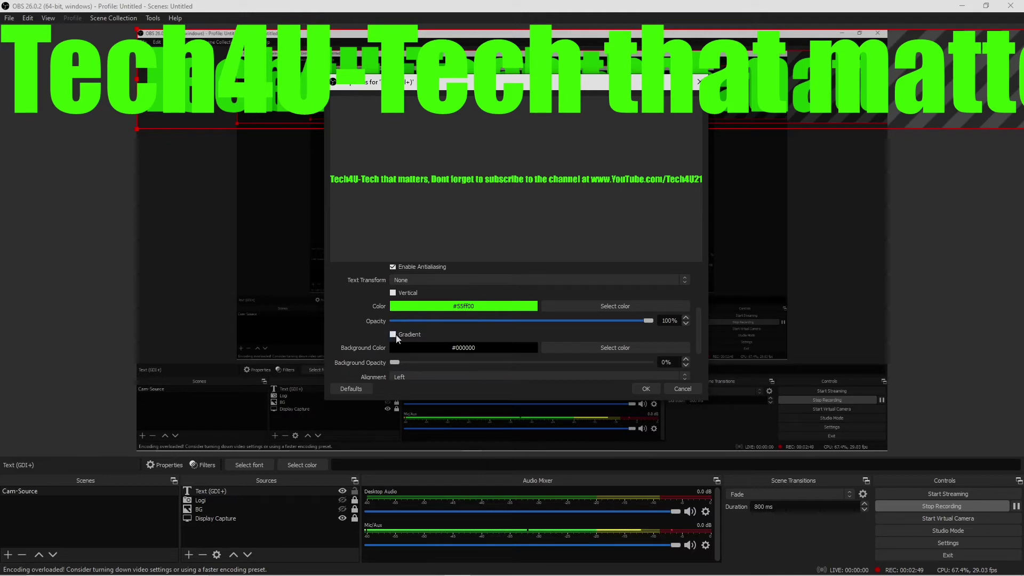
pyautogui.click(397, 335)
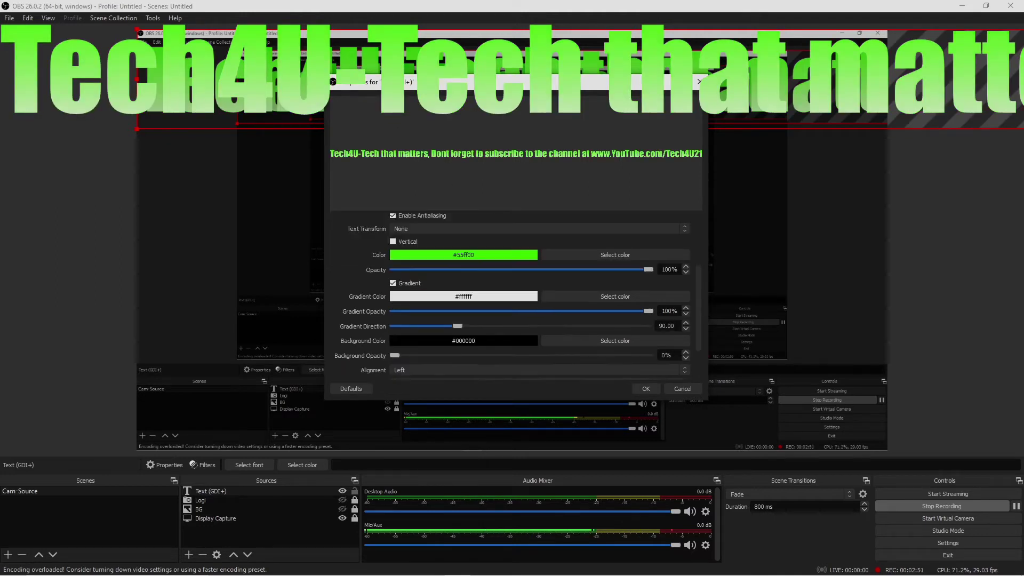
pyautogui.moveTo(444, 87); pyautogui.dragTo(374, 160)
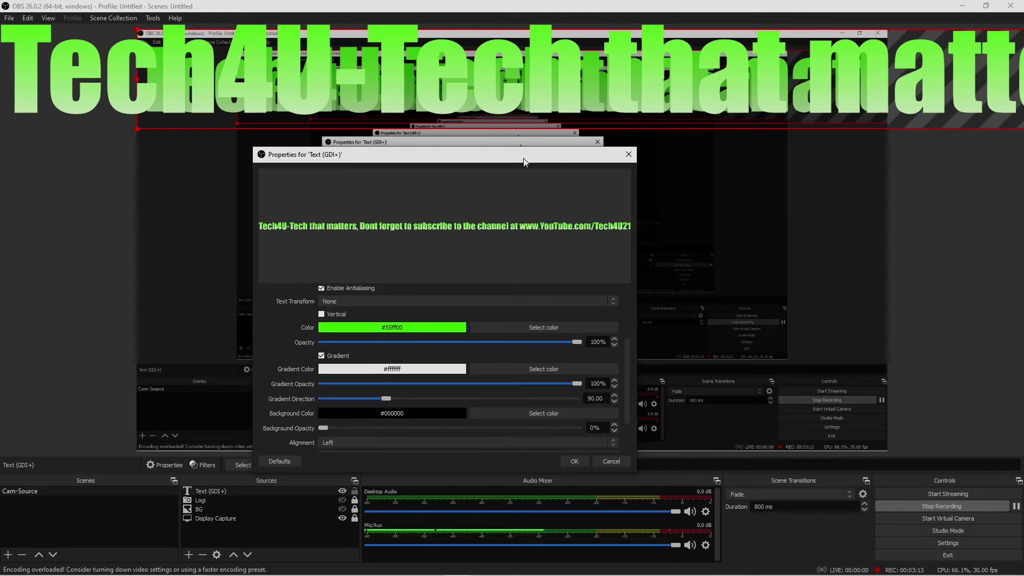
# Drag the green tagline down to the middle of the preview canvas.
pyautogui.moveTo(526, 156); pyautogui.dragTo(701, 86)
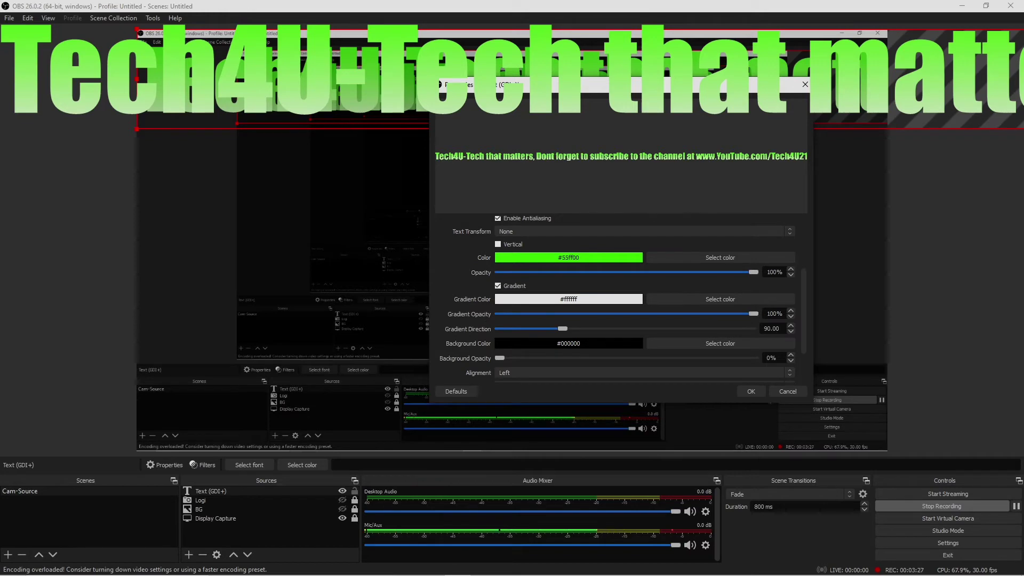
pyautogui.moveTo(707, 90); pyautogui.dragTo(364, 457)
pyautogui.moveTo(548, 68); pyautogui.dragTo(310, 233)
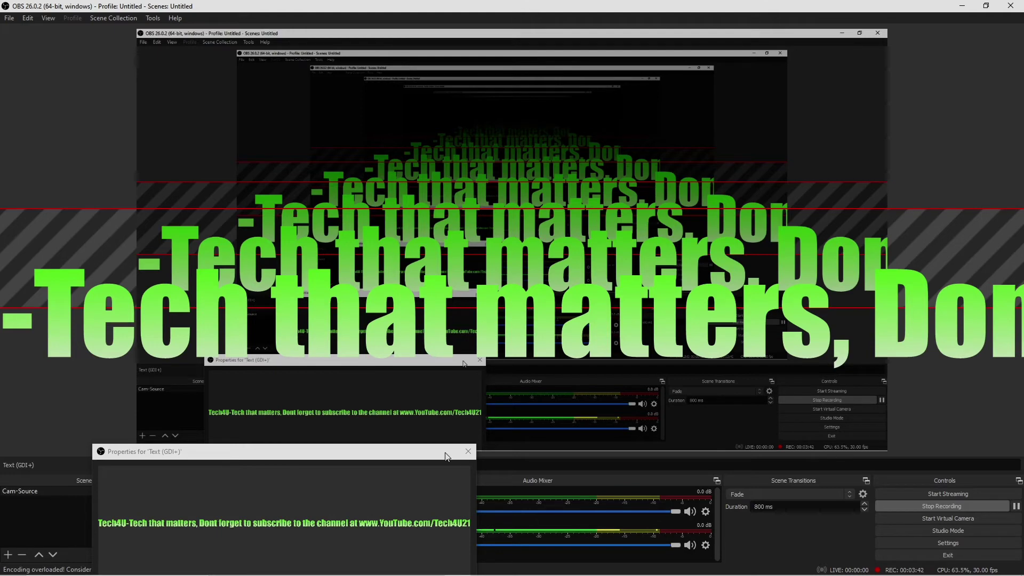
# Try values on the Gradient Opacity slider, leaving the white gradient slightly weaker.
pyautogui.moveTo(447, 457); pyautogui.dragTo(1002, 375)
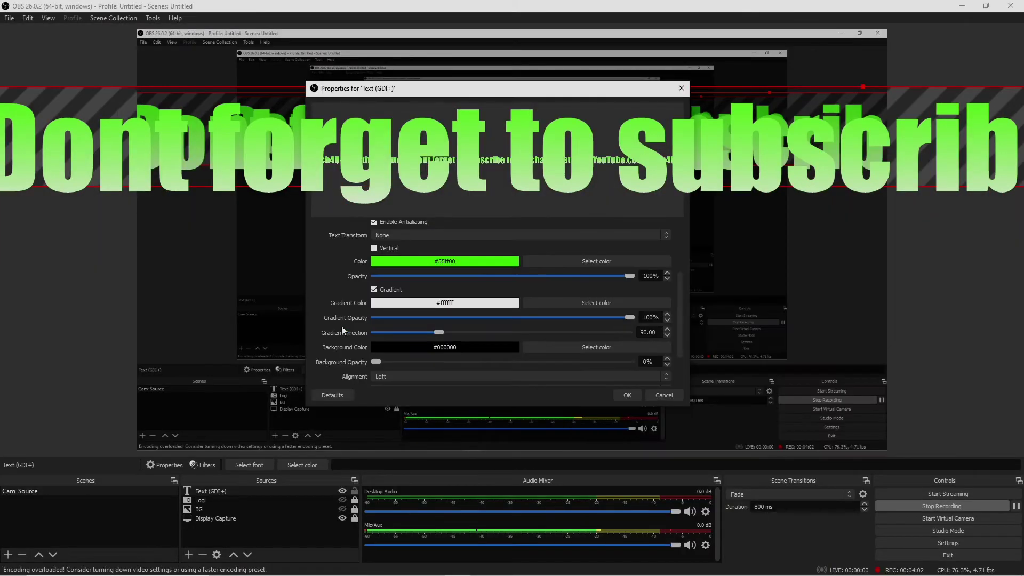
pyautogui.click(477, 318)
pyautogui.moveTo(628, 317); pyautogui.dragTo(436, 317)
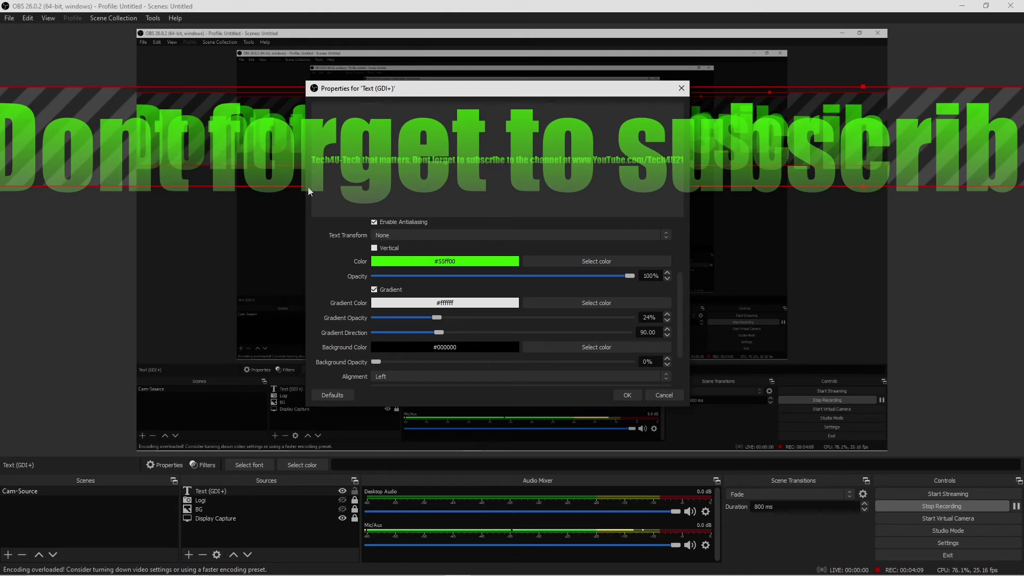
pyautogui.moveTo(436, 319); pyautogui.dragTo(632, 316)
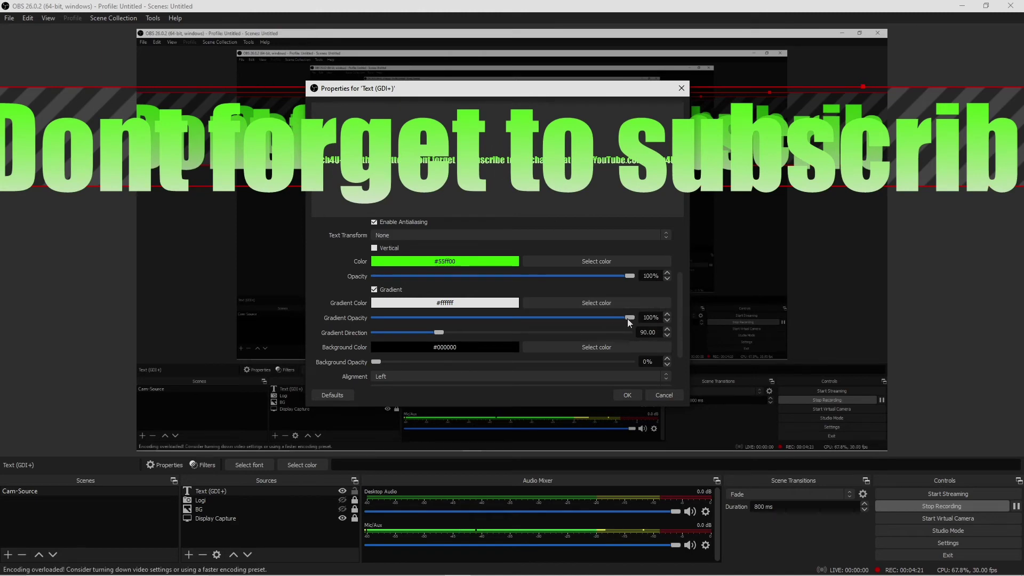
pyautogui.moveTo(629, 319); pyautogui.dragTo(625, 318)
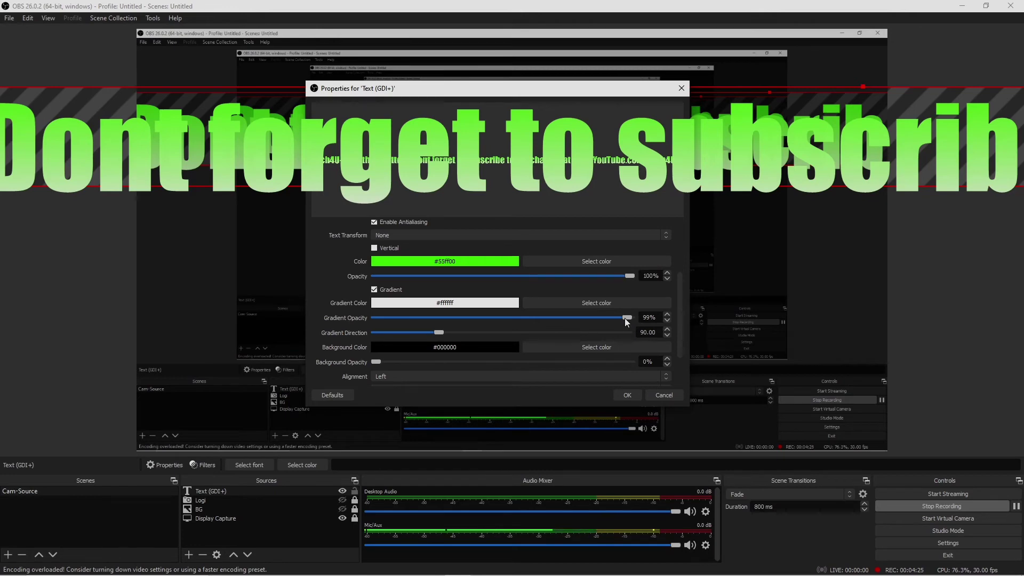
pyautogui.moveTo(626, 318); pyautogui.dragTo(594, 320)
# Lower the Gradient Opacity spin box value to 80%.
pyautogui.click(667, 320)
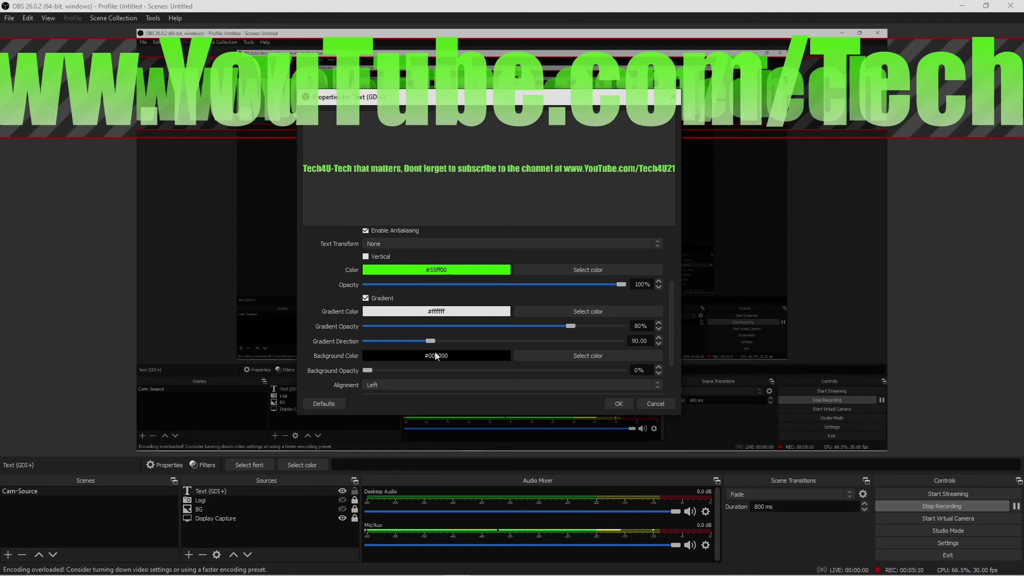
pyautogui.scroll(-2, 315, 326)
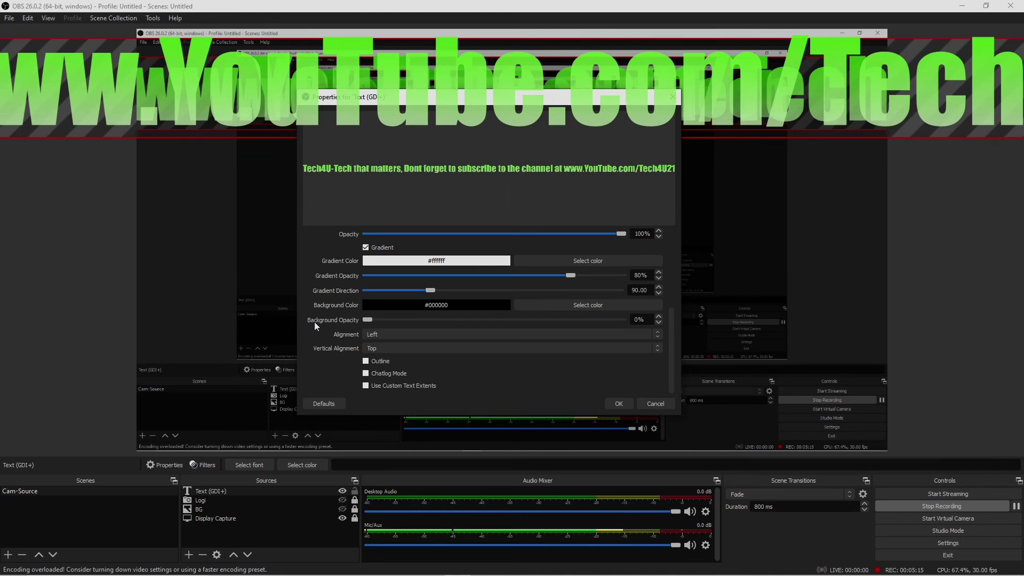
pyautogui.moveTo(366, 320); pyautogui.dragTo(444, 320)
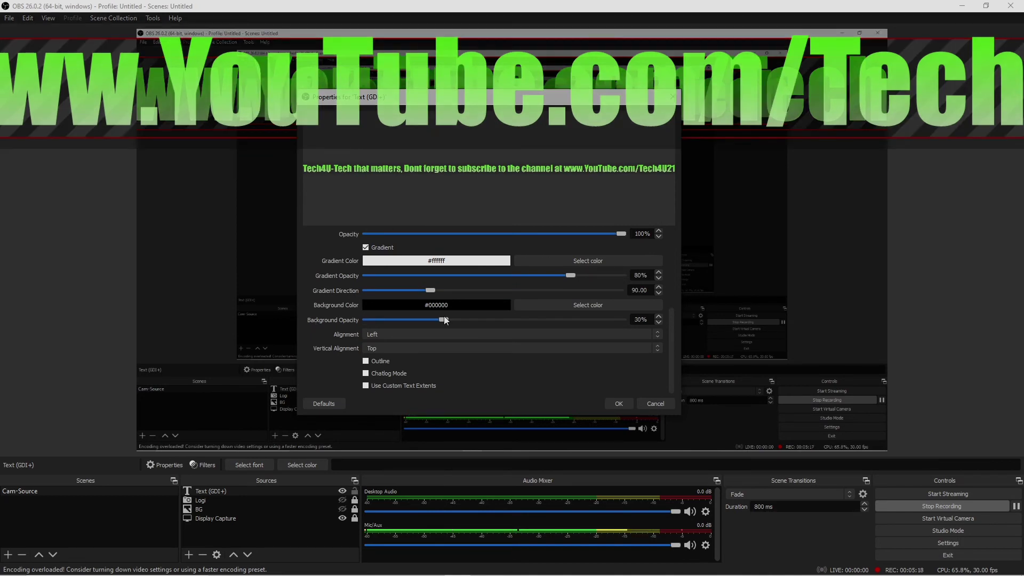
pyautogui.moveTo(444, 316)
pyautogui.mouseDown()
pyautogui.moveTo(424, 316)
pyautogui.moveTo(433, 320)
pyautogui.mouseUp()
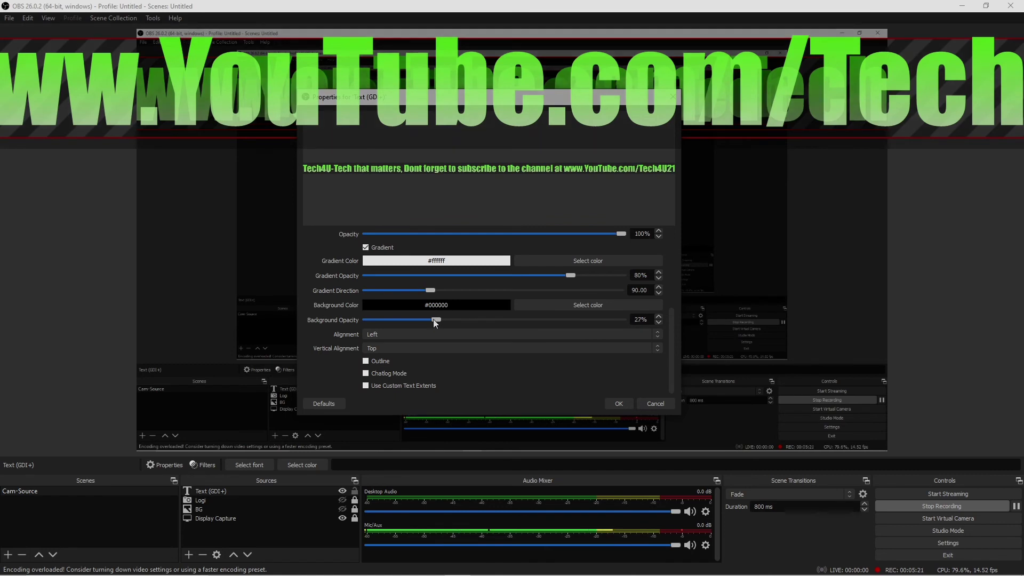
pyautogui.moveTo(435, 320); pyautogui.dragTo(335, 311)
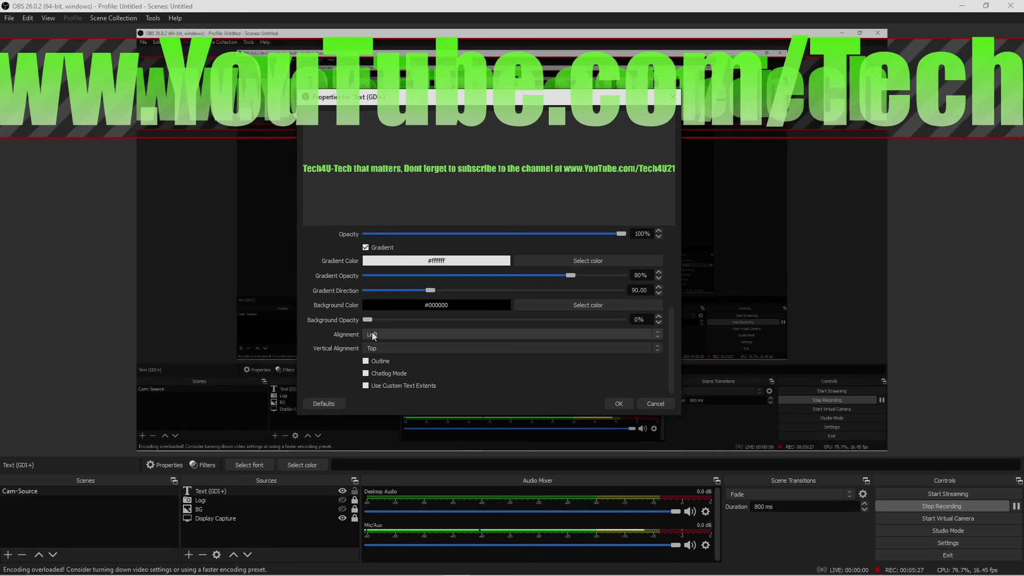
pyautogui.moveTo(565, 104); pyautogui.dragTo(683, 85)
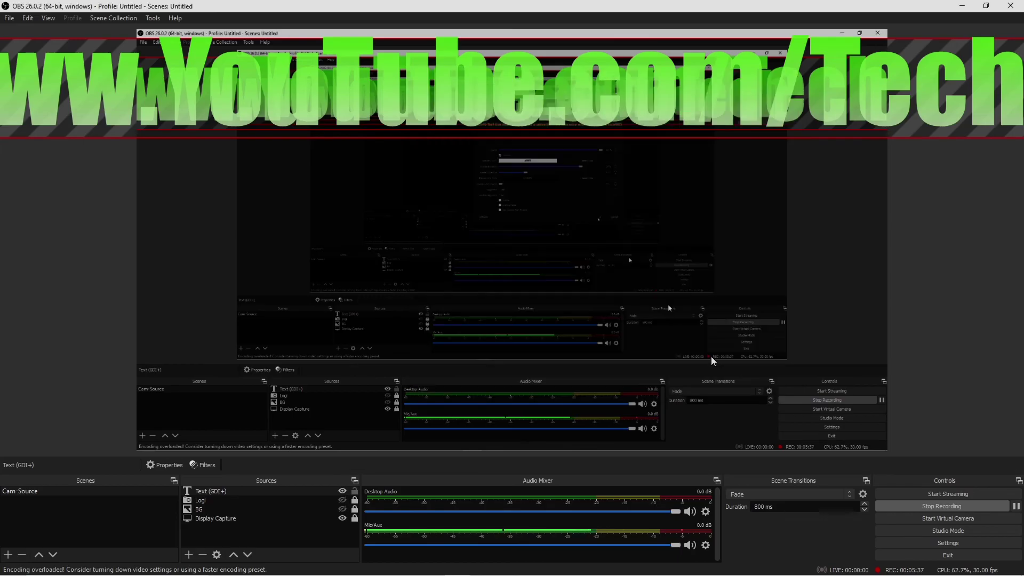